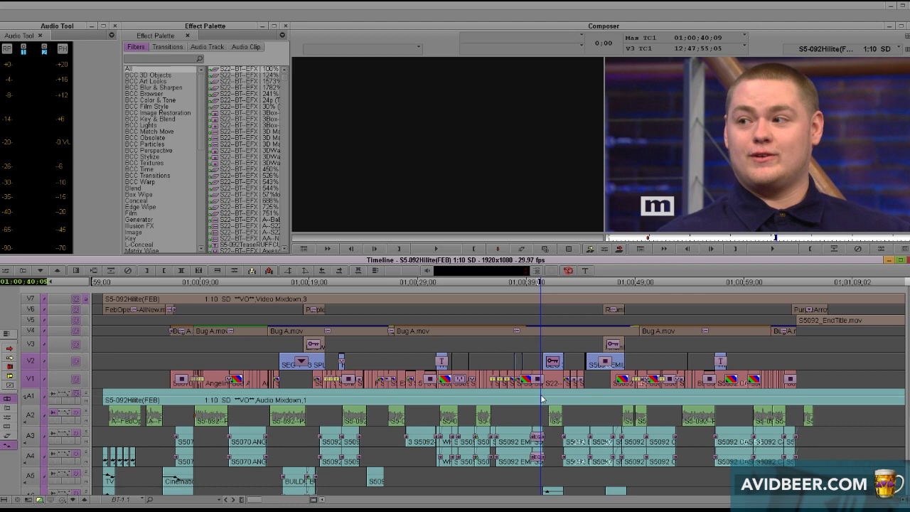
- Play and scrub through the transition from the studio shot to the three-photo split graphic over the blue background
key(space)
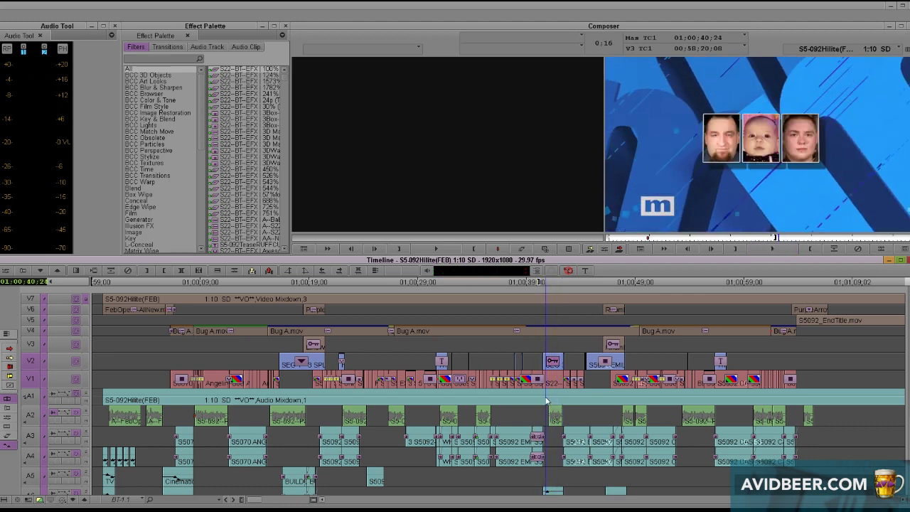
click(550, 400)
drag(550, 400, 550, 396)
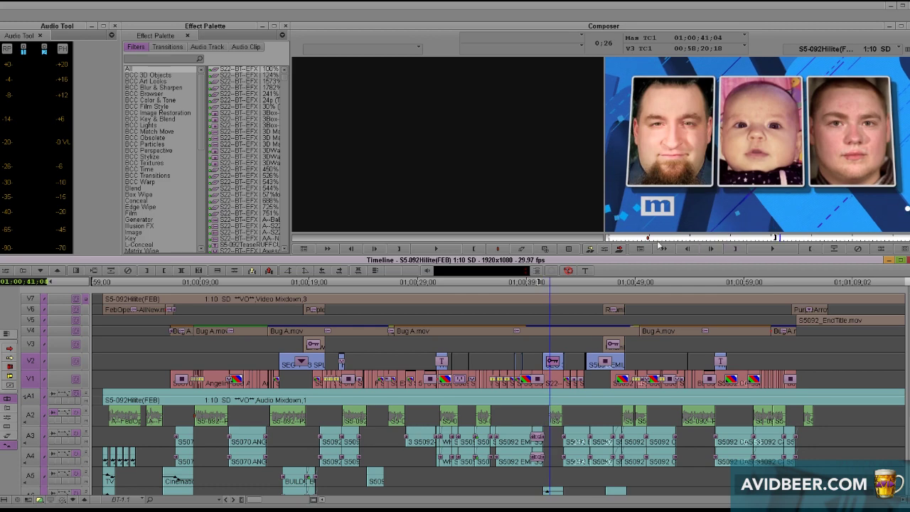
- Match-frame the V2 three-photo split graphic over the blue background to load its matte key source
drag(257, 499, 275, 500)
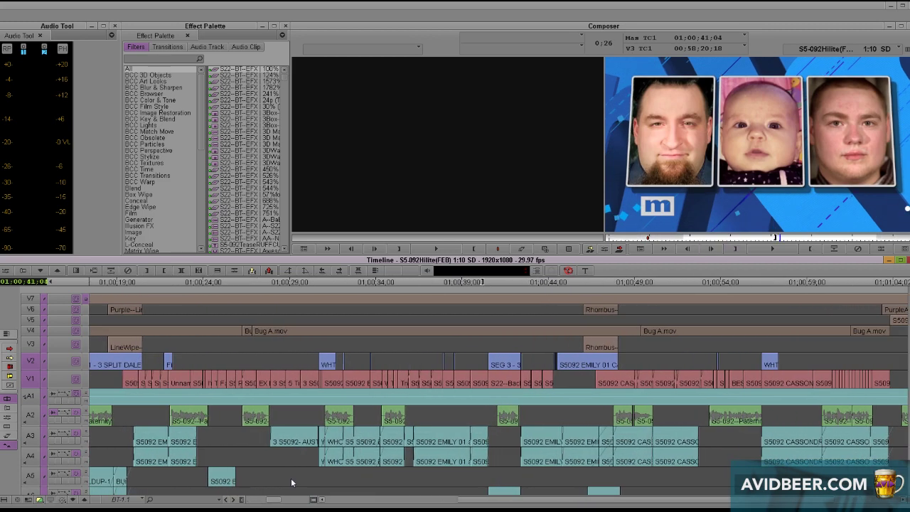
click(489, 386)
drag(478, 373, 507, 372)
key(f)
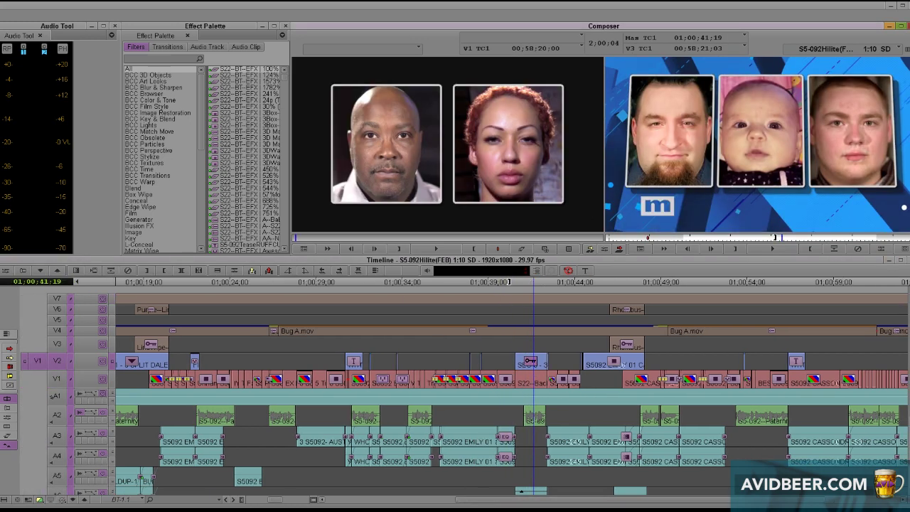
key(f)
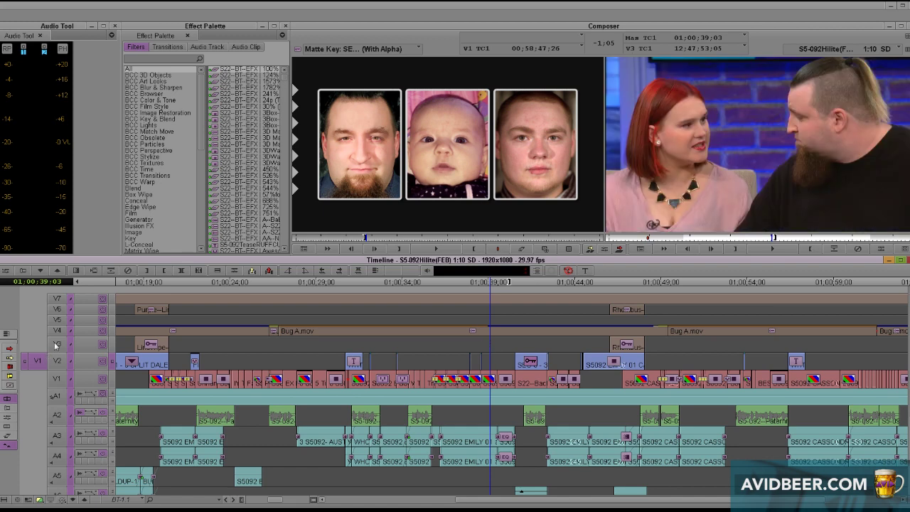
- Try overwriting the three-photo matte key onto V3 from about 01;00;39;03 to 01;00;40;06
click(56, 346)
key(b)
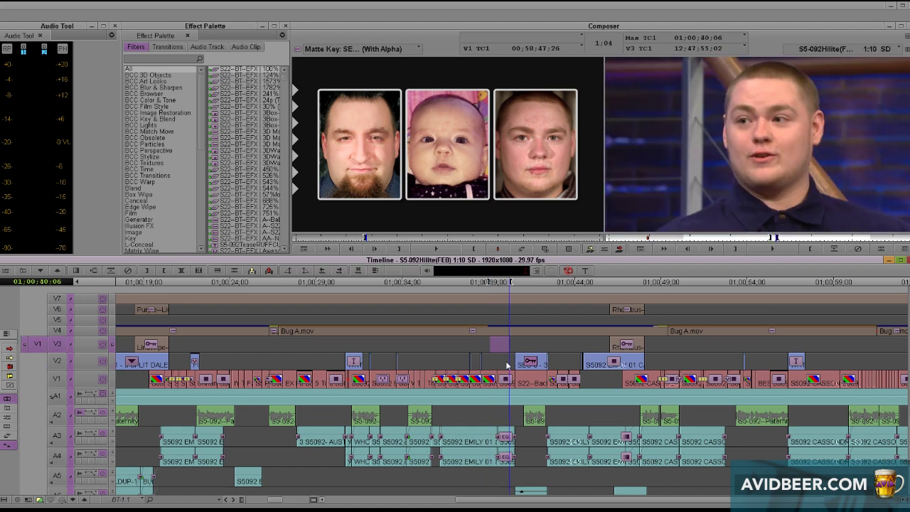
click(501, 365)
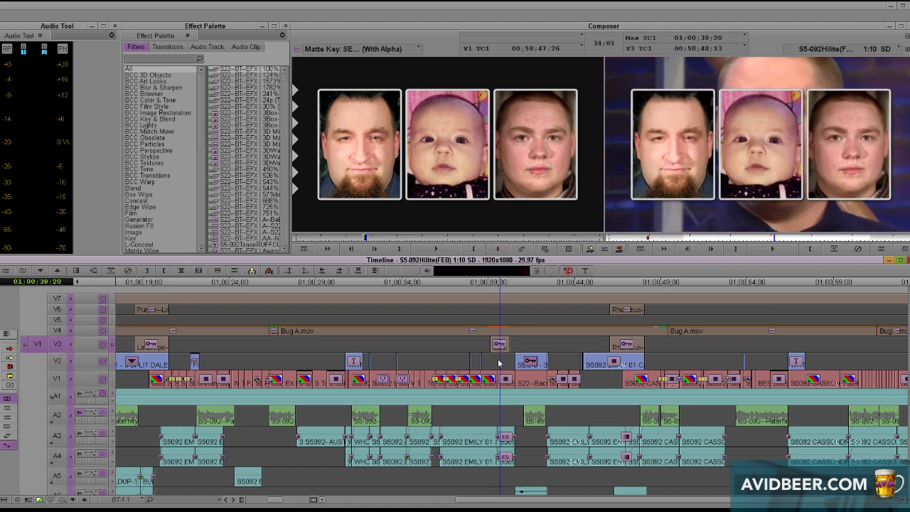
click(494, 363)
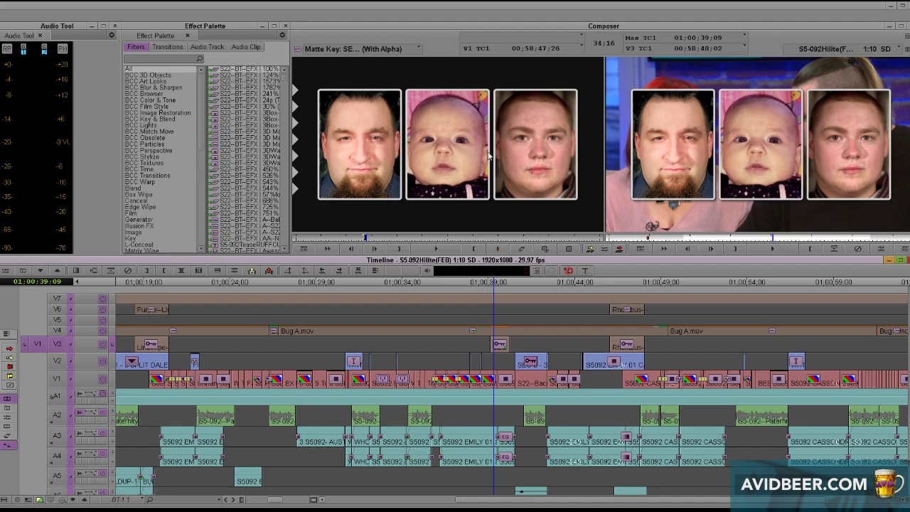
click(496, 356)
key(ctrl+z)
- Overwrite the three-photo matte key onto V2 above the studio shot that precedes the blue background
drag(508, 394, 518, 393)
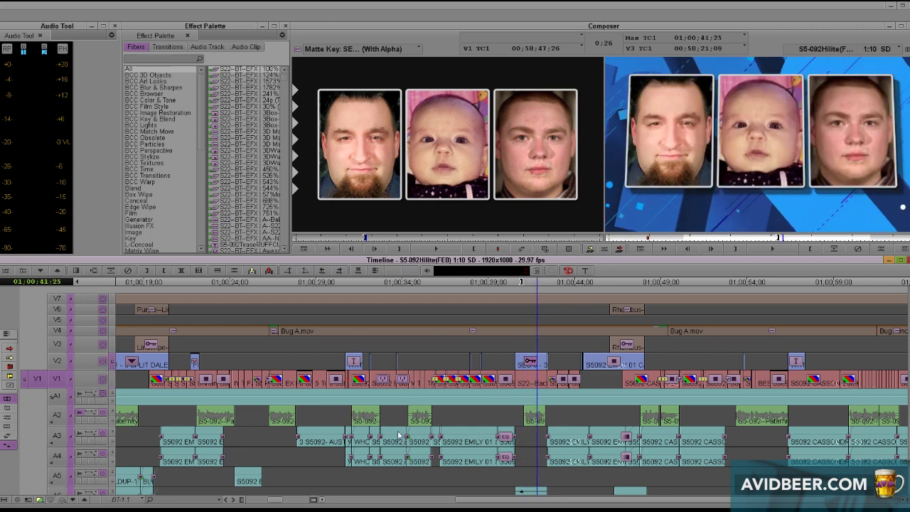
drag(280, 502, 313, 501)
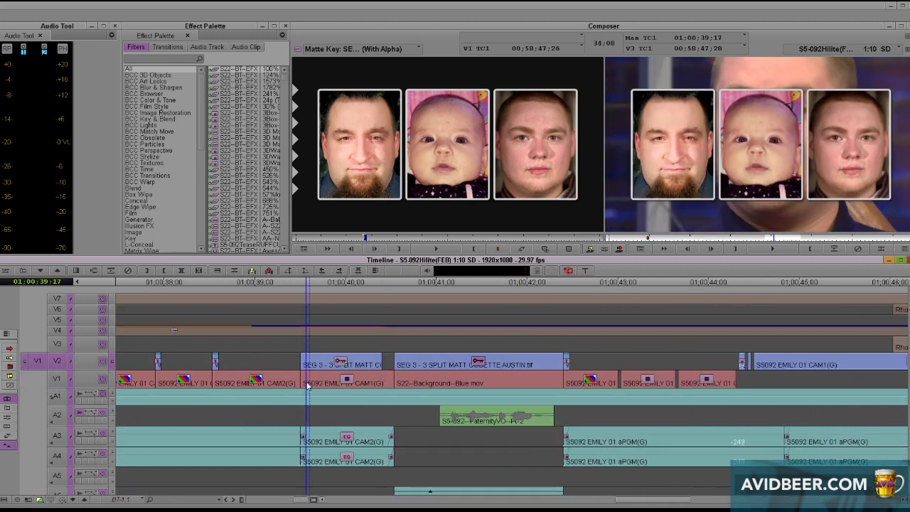
drag(308, 383, 331, 384)
- Open the new V2 graphic in the Effect Editor and promote its matte key to 3D
click(604, 250)
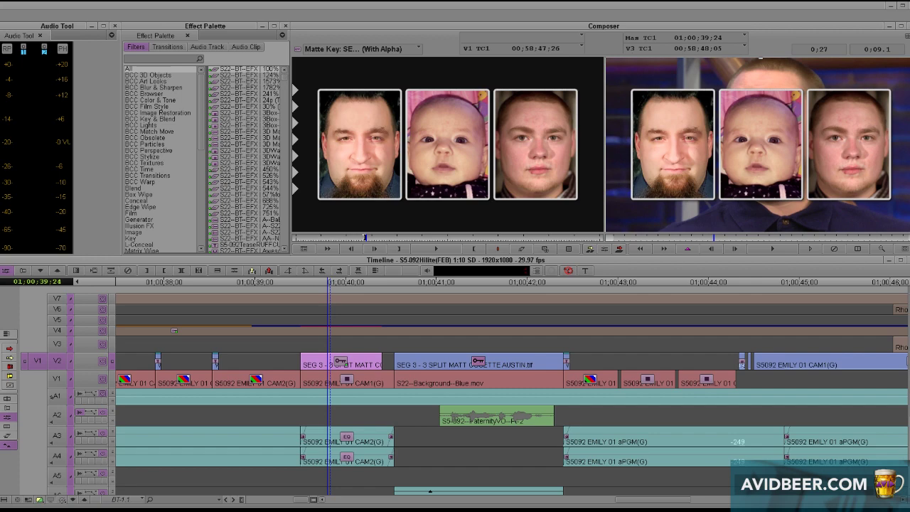
drag(294, 65, 173, 29)
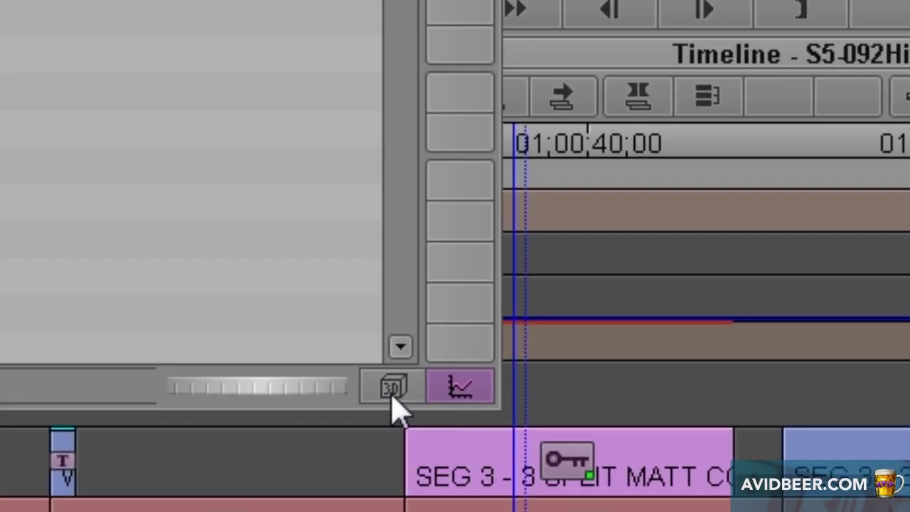
click(392, 391)
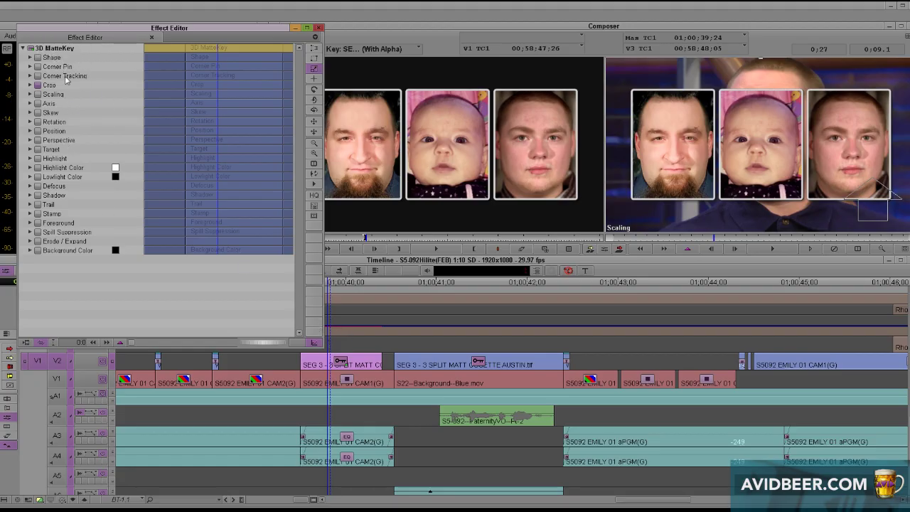
click(31, 131)
click(30, 131)
- Examine the Scaling and Position values at both keyframes of the animated V2 graphic over the blue background
click(433, 365)
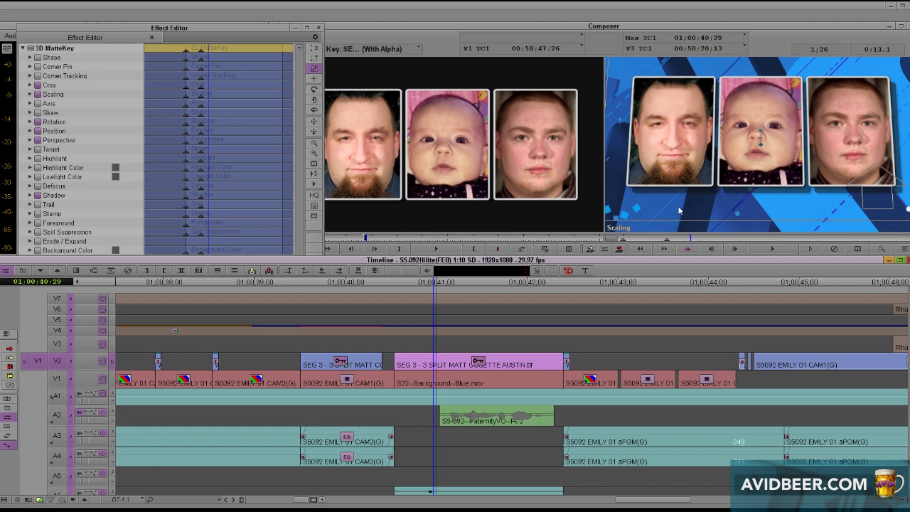
click(622, 243)
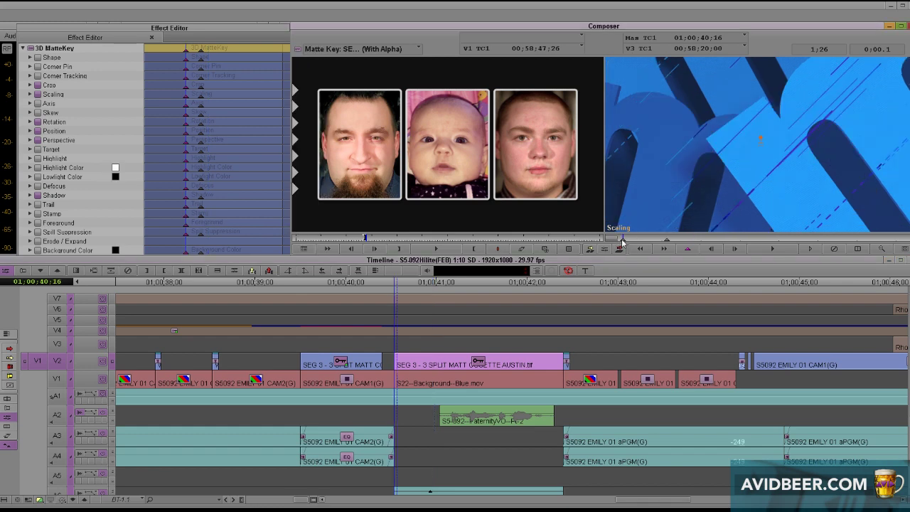
click(31, 131)
click(30, 94)
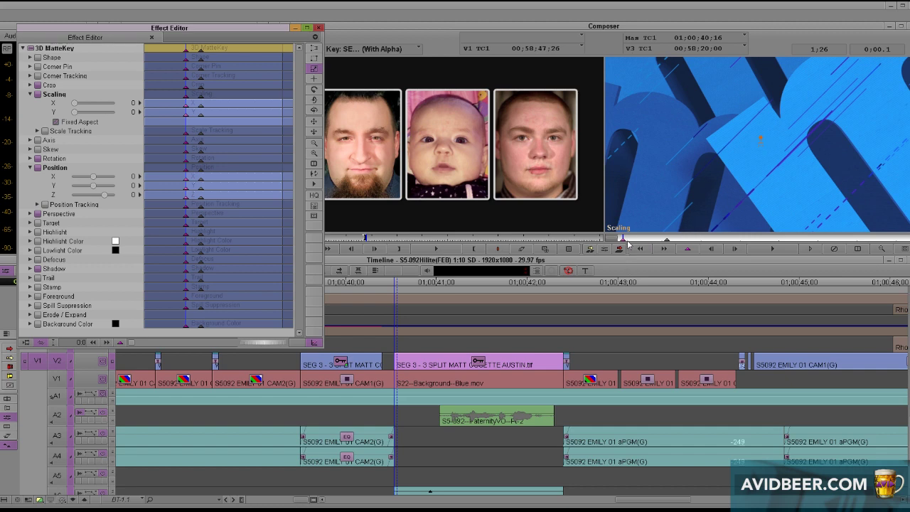
drag(629, 242, 667, 241)
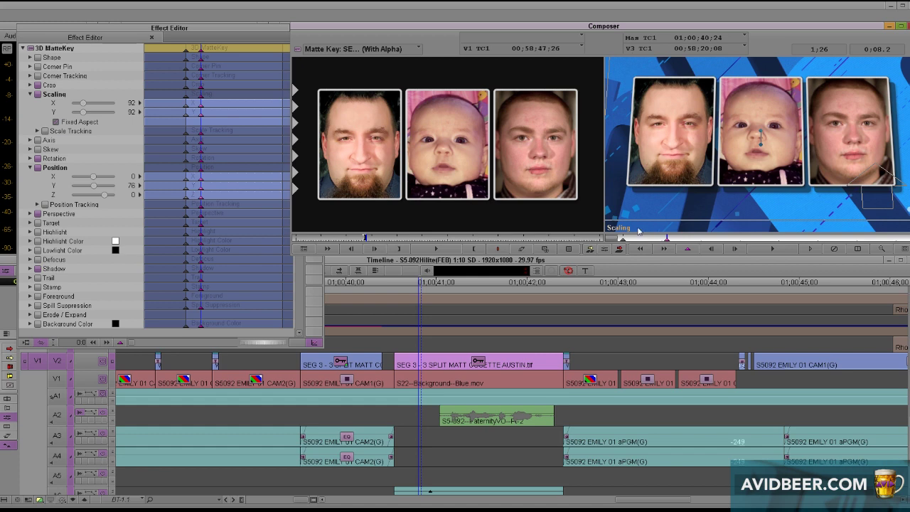
- Play the graphic's keyframed move and return the playhead to the start of the blue background clip
click(611, 239)
key(space)
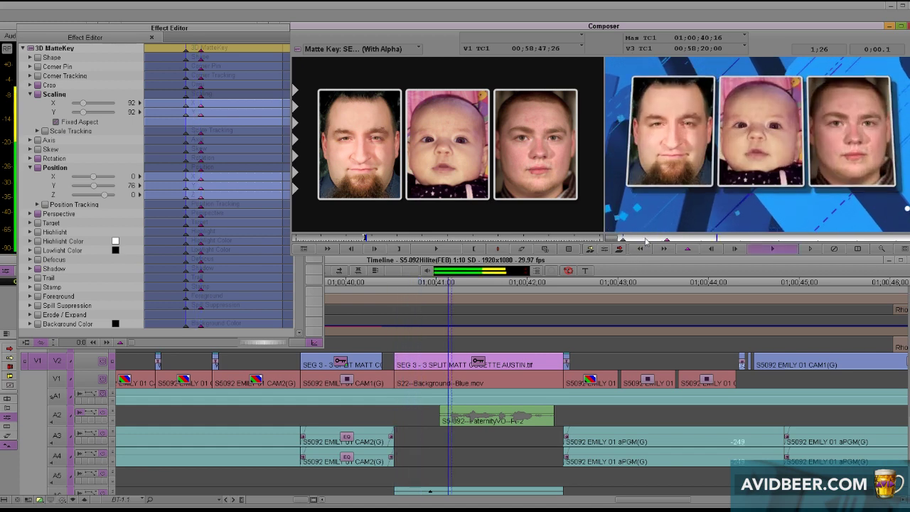
key(space)
click(419, 385)
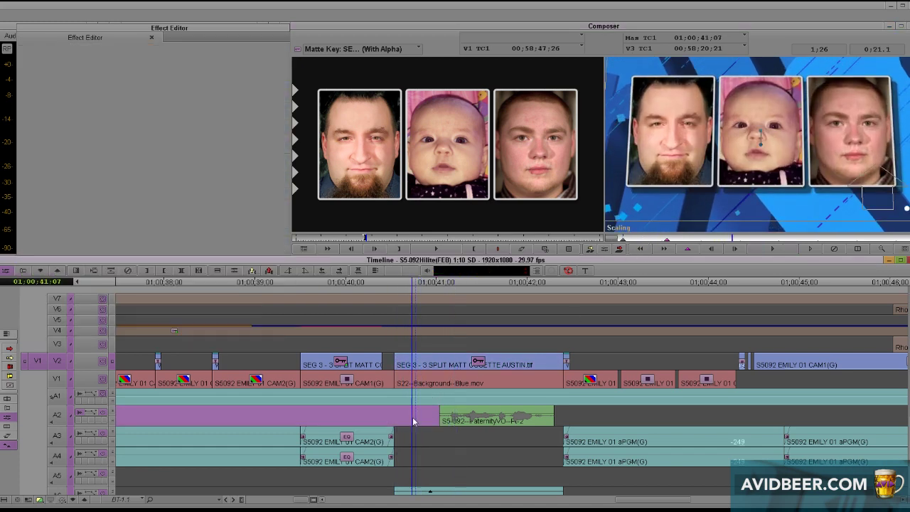
click(397, 382)
- Reset the audio track selection so the V2 graphic is targeted, and reopen its 3D MatteKey effect
scroll(398, 391, down, 5)
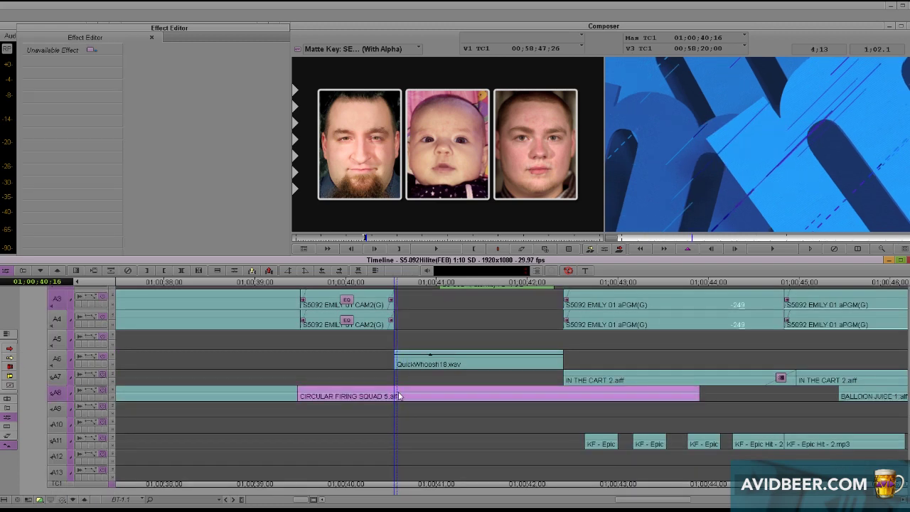
scroll(420, 362, up, 5)
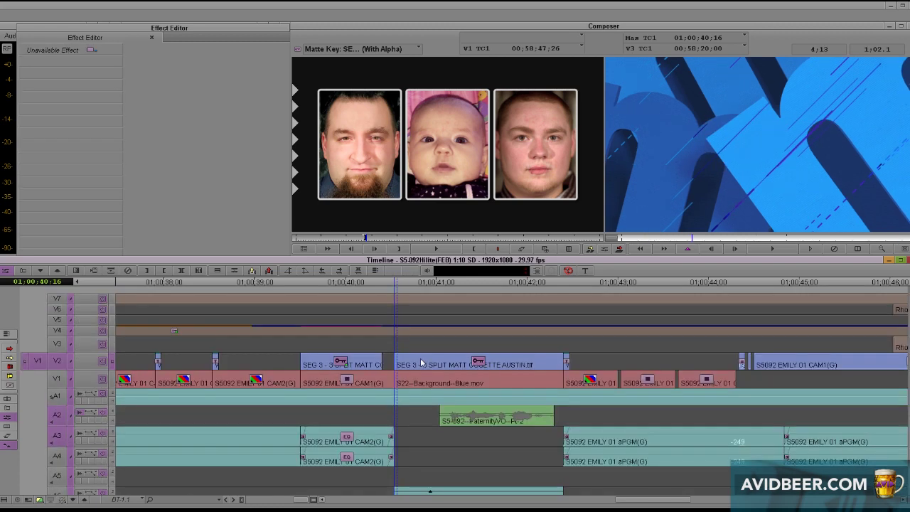
click(57, 415)
click(57, 435)
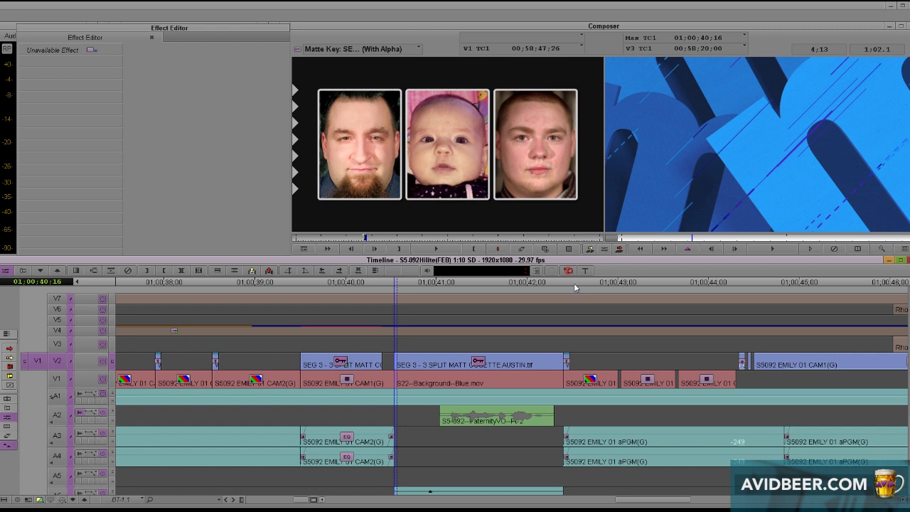
click(603, 254)
drag(413, 353, 429, 362)
click(602, 253)
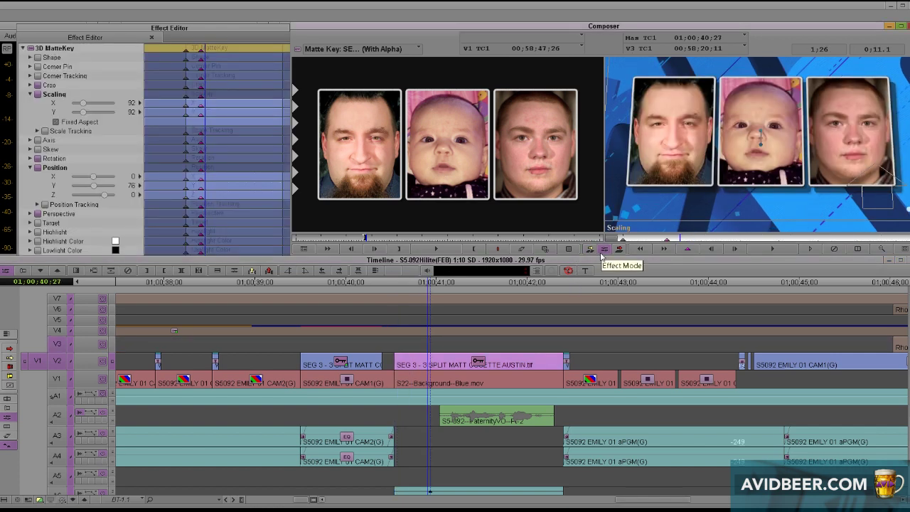
- Scrub the graphic from its second keyframe to the effect's end and return to that keyframe
mouse_move(656, 242)
mouse_down()
mouse_move(643, 242)
mouse_move(667, 244)
mouse_up()
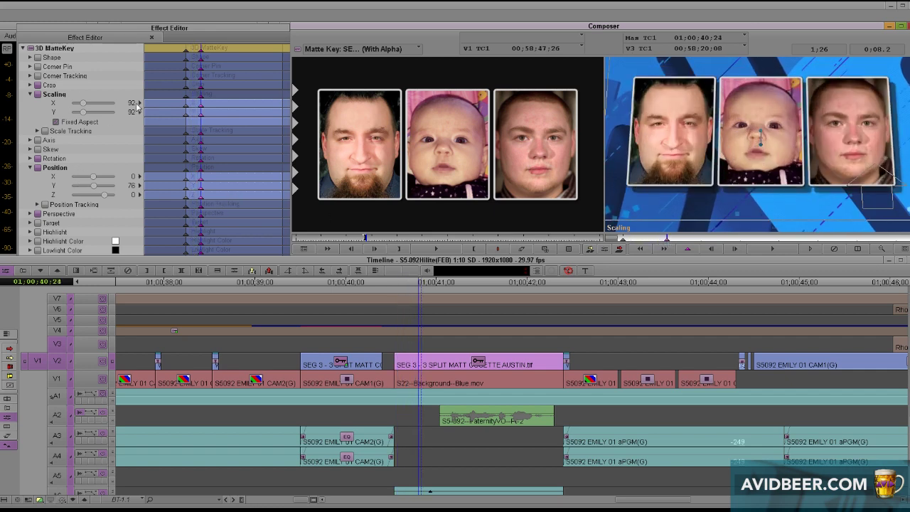
drag(688, 239, 909, 242)
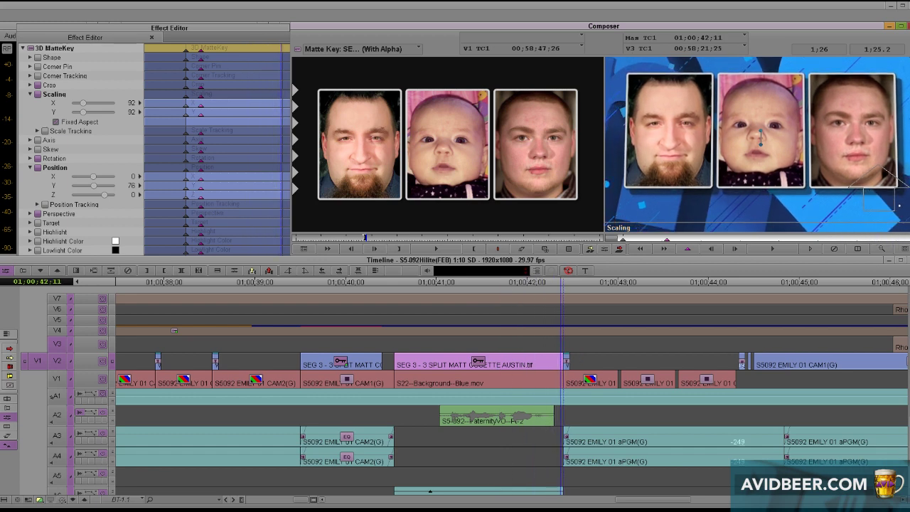
drag(908, 240, 764, 238)
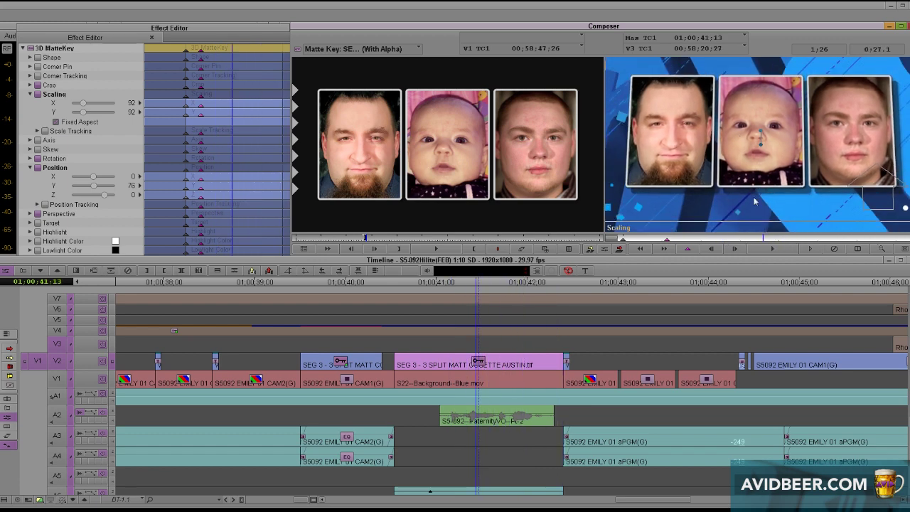
click(667, 241)
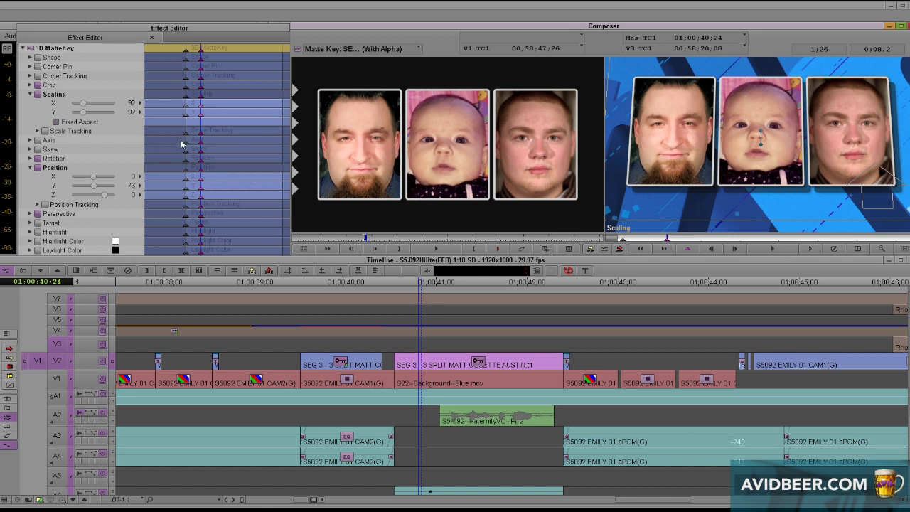
- Reveal the Rotation parameters and examine them at the second keyframe alongside the Scaling and Position values
click(31, 158)
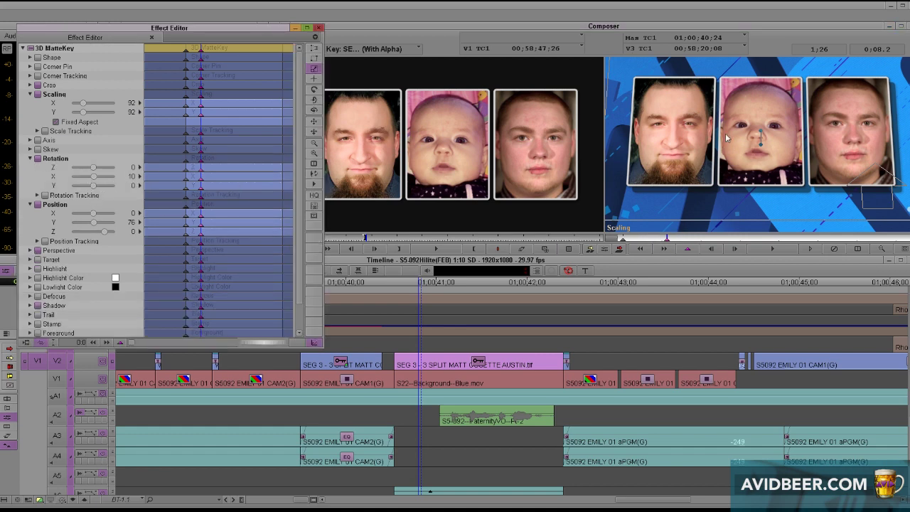
drag(686, 239, 825, 237)
click(667, 239)
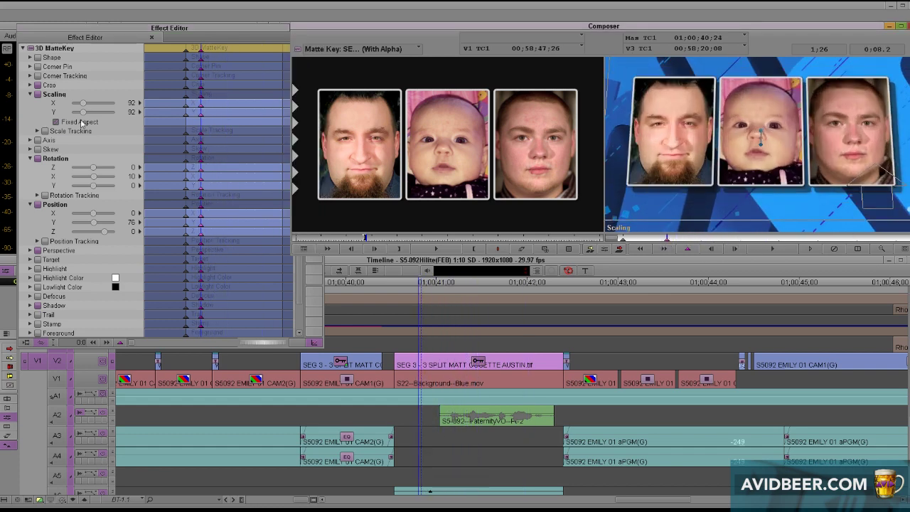
drag(91, 176, 91, 168)
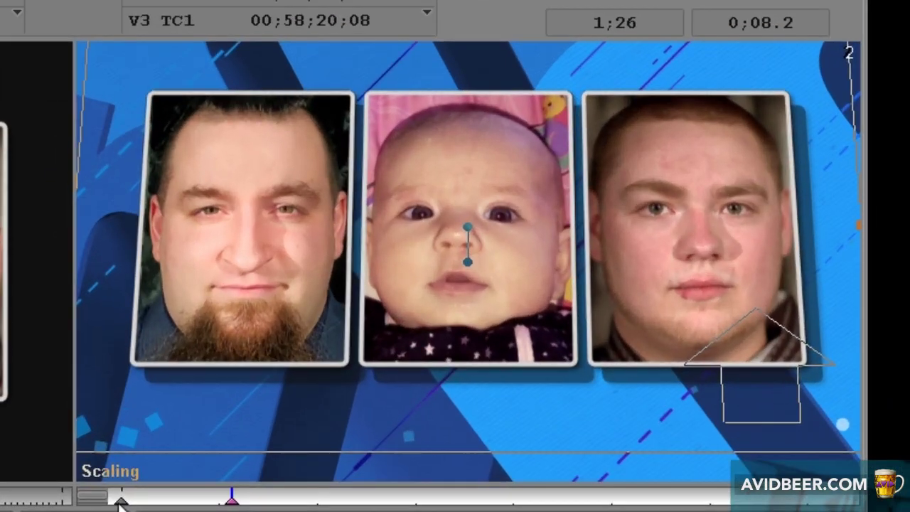
- Scrub the effect from its first keyframe to its end to examine how the graphic moves over the background
click(624, 239)
drag(150, 505, 847, 506)
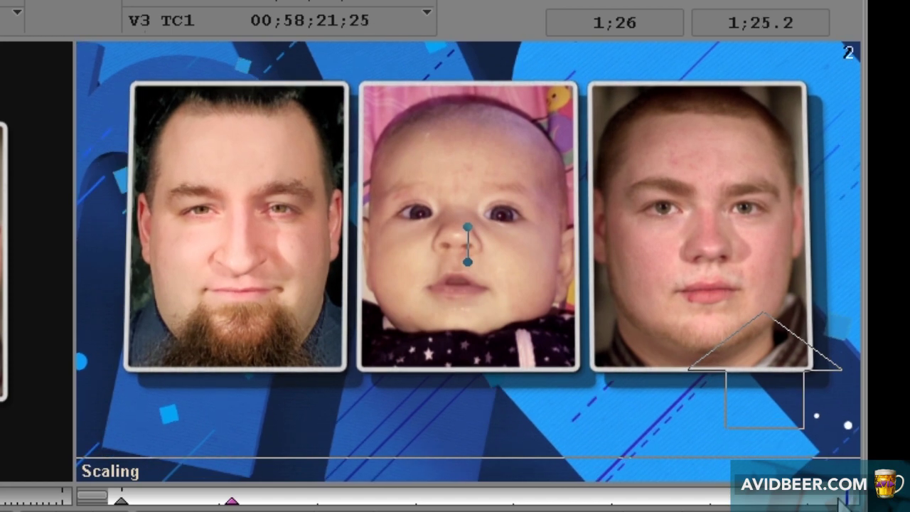
drag(291, 498, 481, 501)
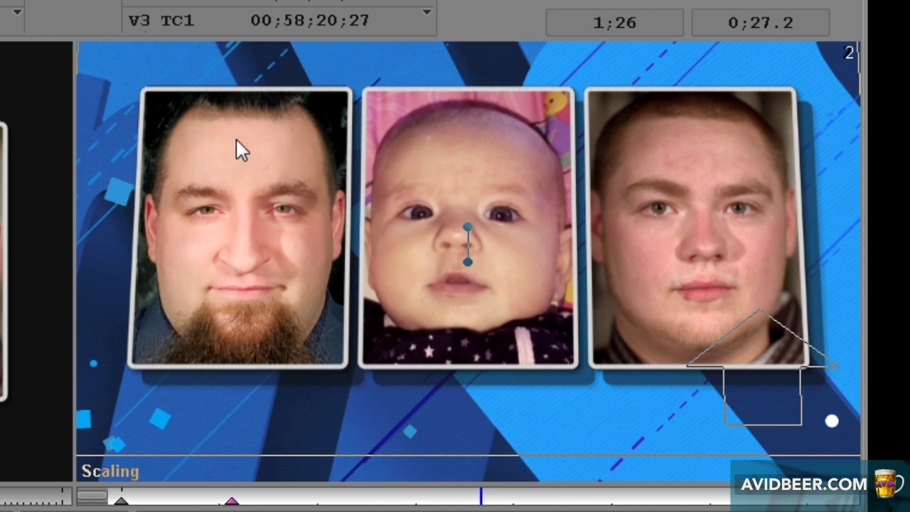
drag(285, 500, 304, 496)
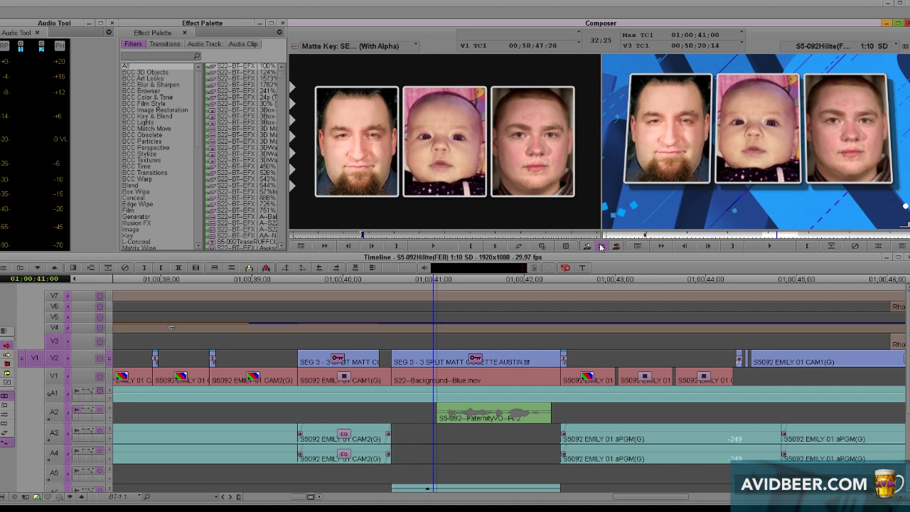
- Select the animated V2 graphic for effect editing and bring its 3D MatteKey settings window fully into view
click(451, 354)
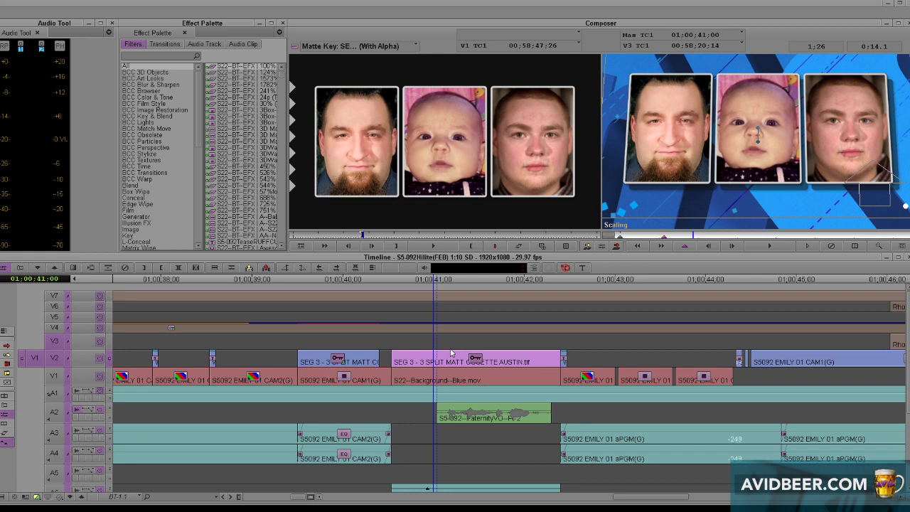
drag(0, 35, 374, 38)
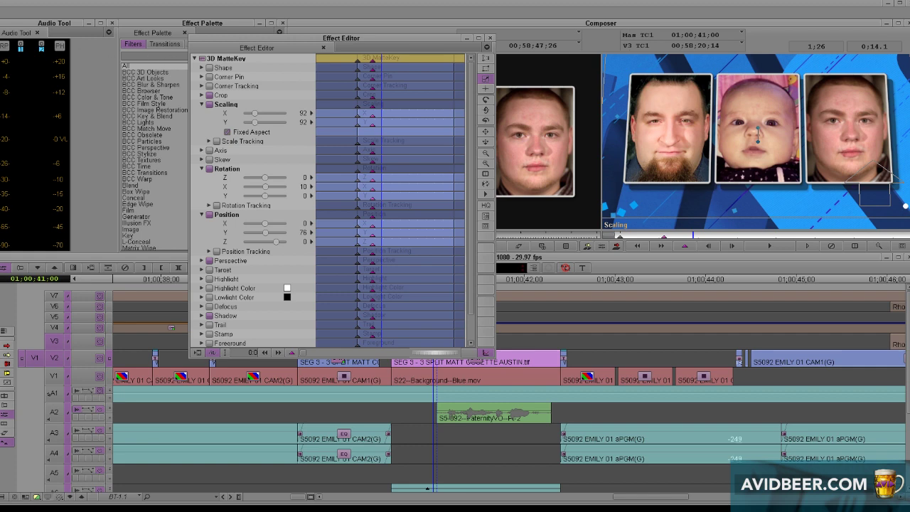
- Bring the S22-BT-EFX bin alongside the effect settings, clear its search filter, and save the 3D MatteKey effect into it as a template
drag(0, 28, 300, 27)
drag(416, 235, 213, 288)
drag(281, 37, 318, 35)
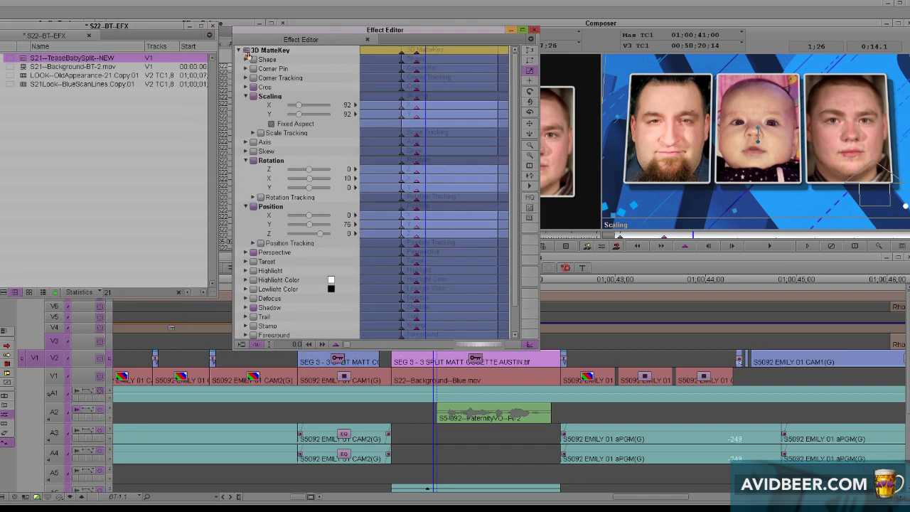
click(71, 280)
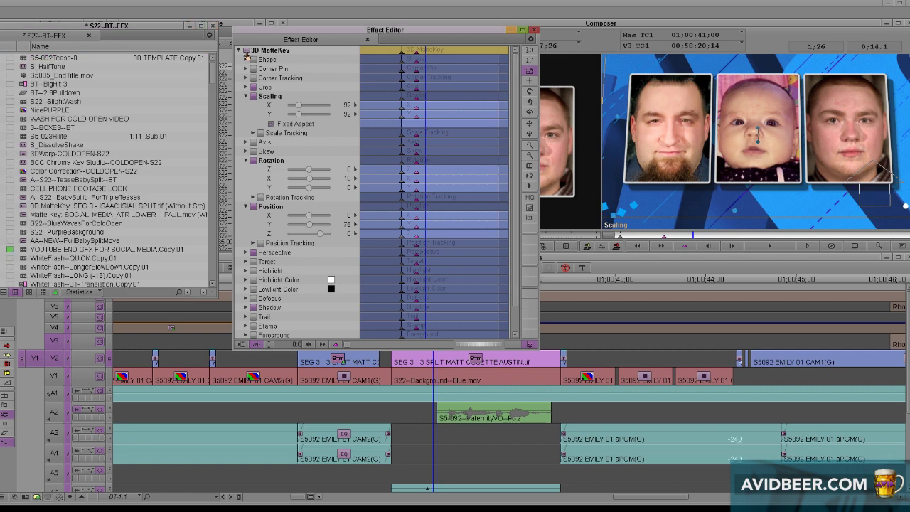
drag(246, 50, 141, 98)
drag(216, 108, 380, 109)
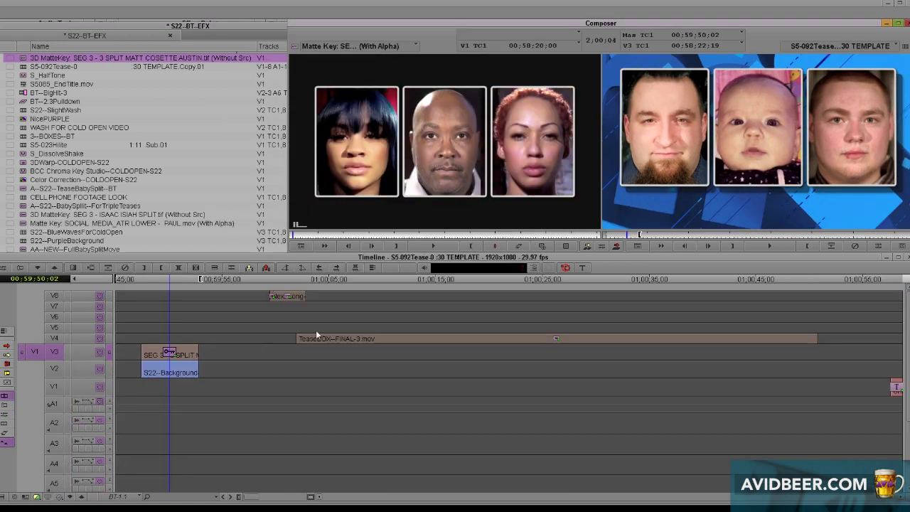
- Overwrite the V3 graphic above the blue background with the new three-photo split and scrub its opening
click(182, 390)
key(t)
key(b)
drag(160, 385, 143, 381)
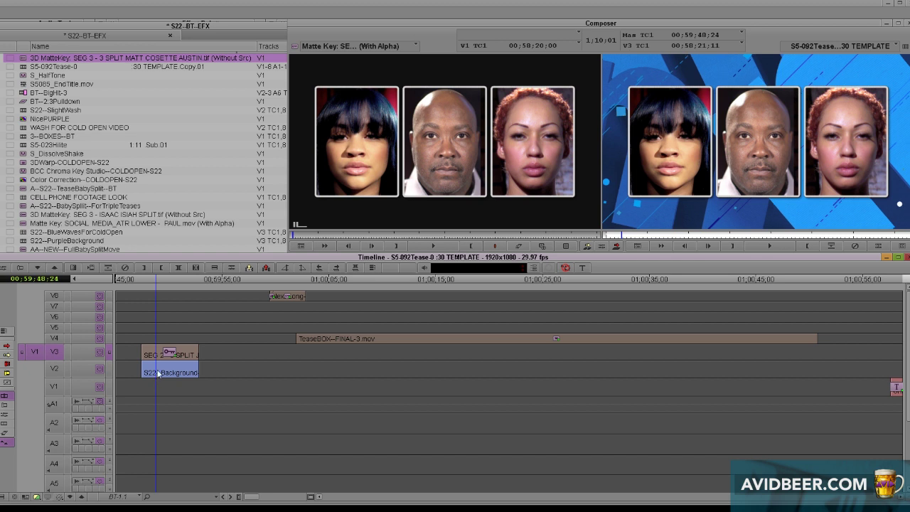
- Apply the saved 3D MatteKey template to the new three-photo split on V3 and play it back
click(24, 58)
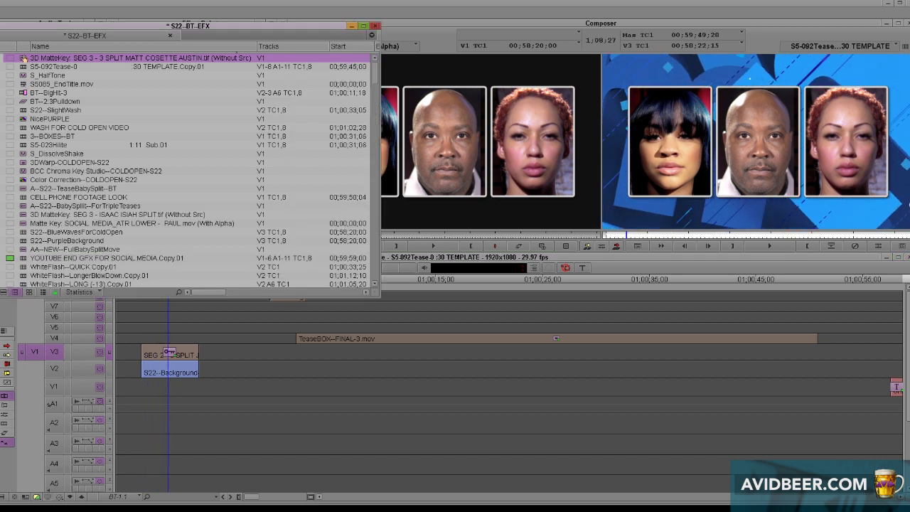
drag(24, 58, 181, 352)
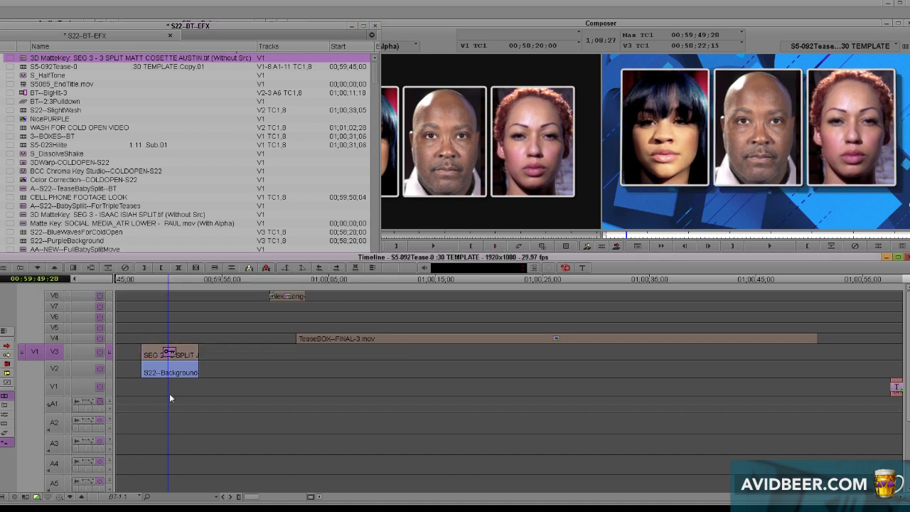
drag(156, 377, 139, 380)
key(space)
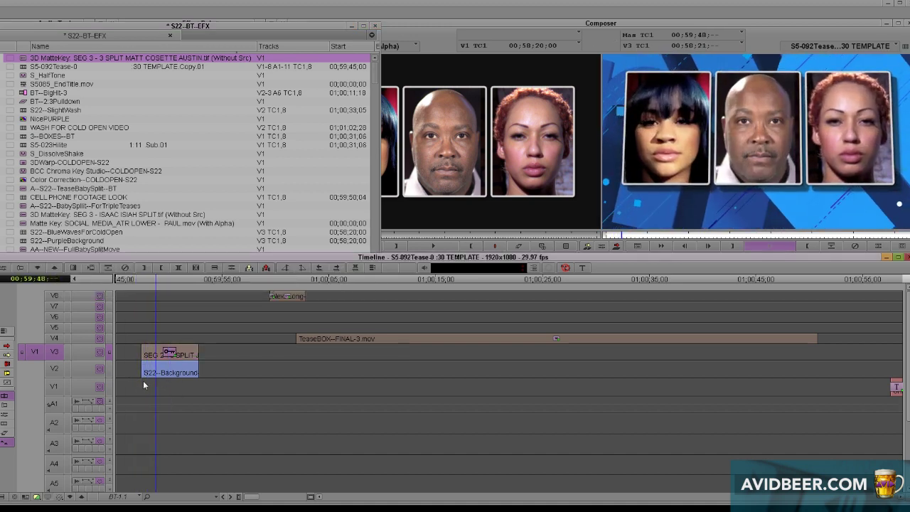
- Open the V3 split for effect editing, examine Scaling, Rotation and Position at each of its keyframes, and close the effect settings
click(601, 247)
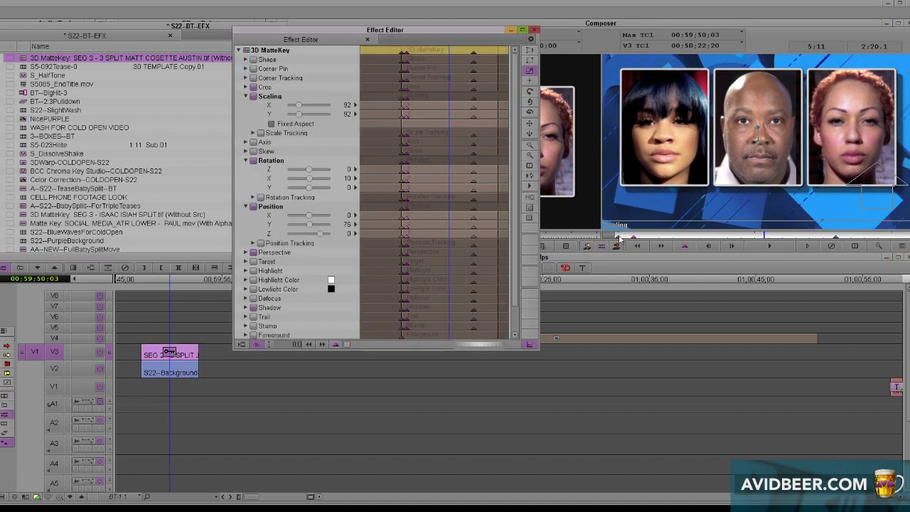
click(619, 236)
click(633, 237)
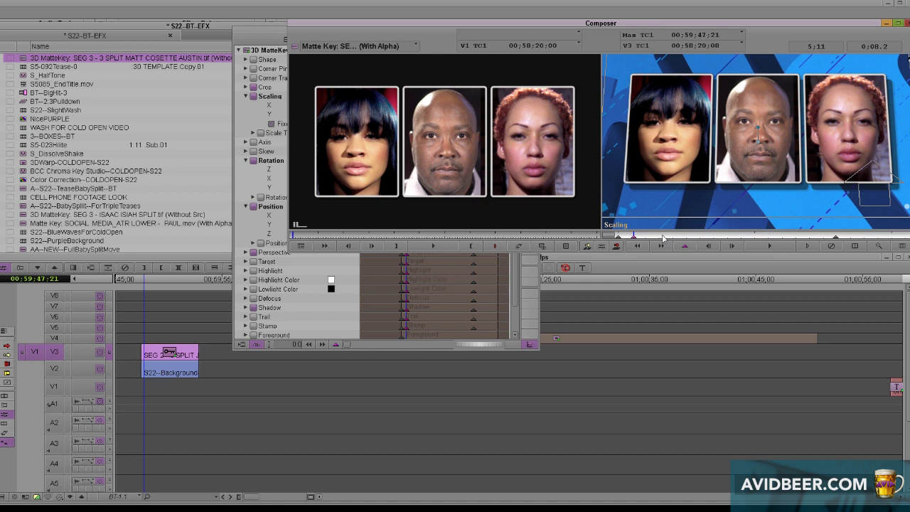
click(836, 241)
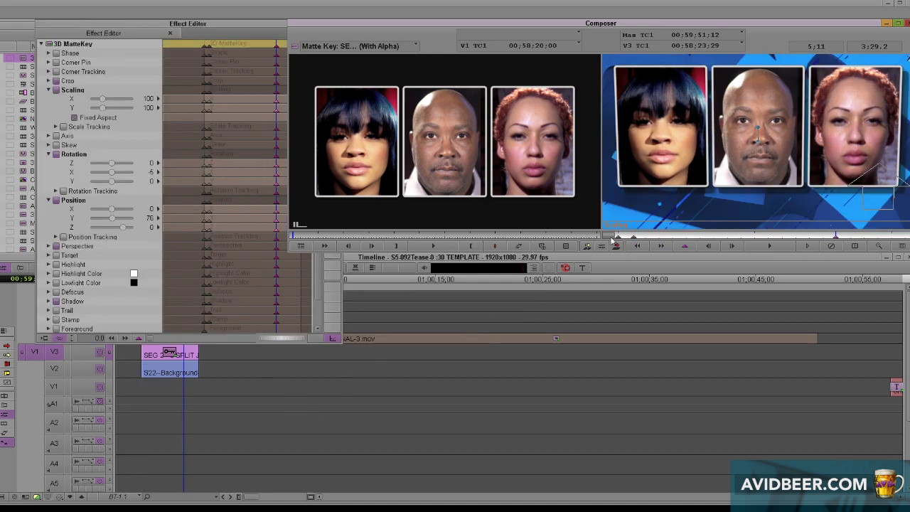
click(633, 239)
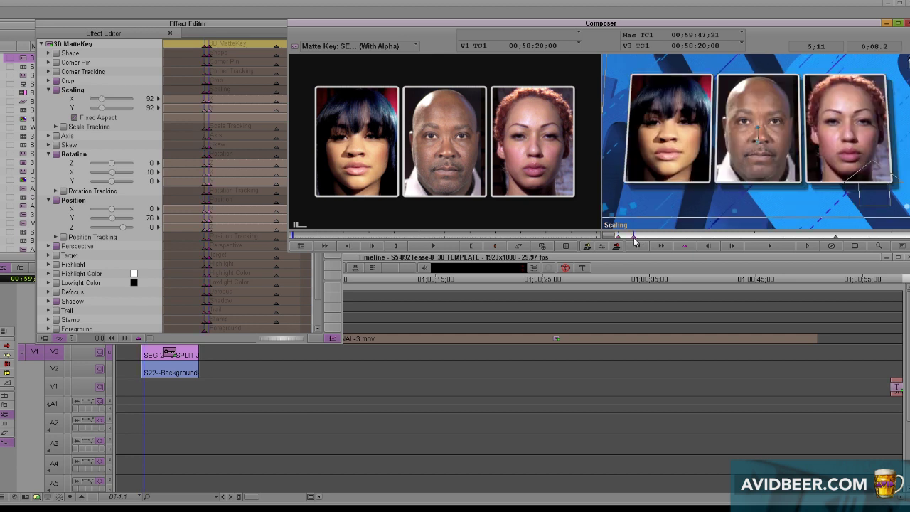
click(620, 238)
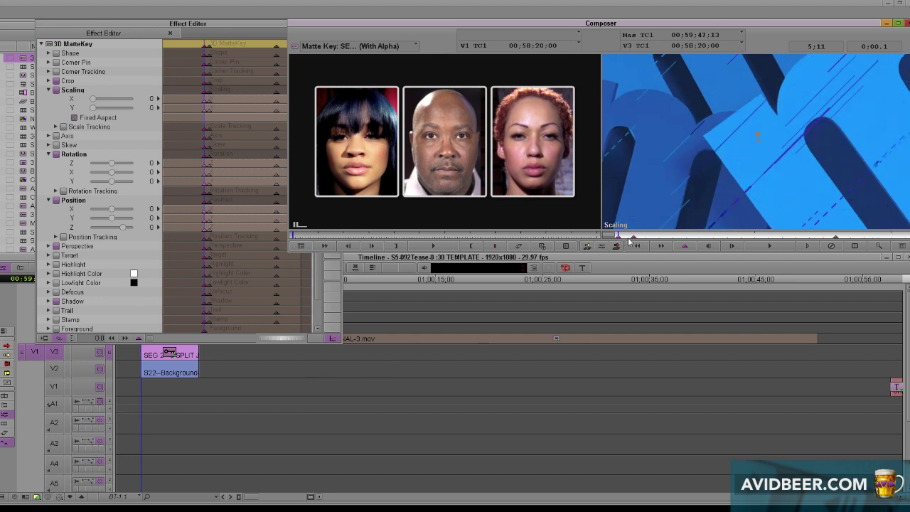
click(635, 239)
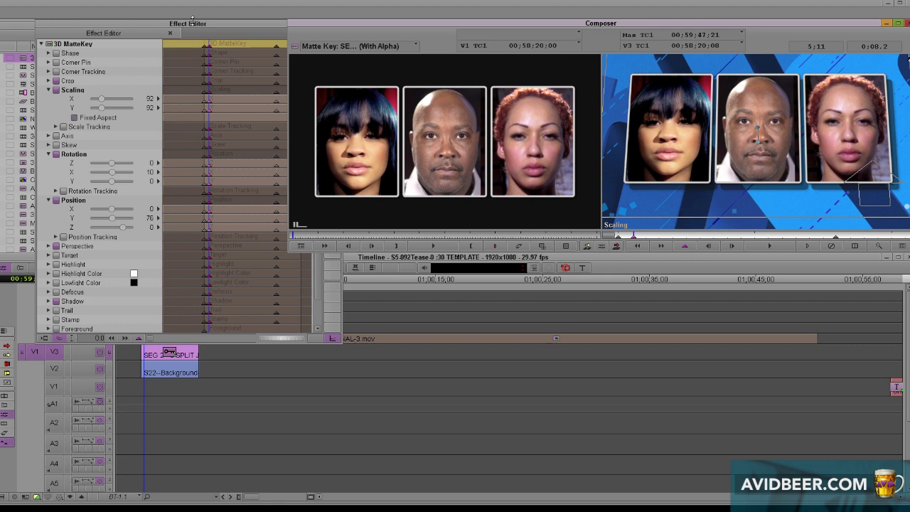
drag(194, 25, 344, 44)
drag(250, 46, 381, 96)
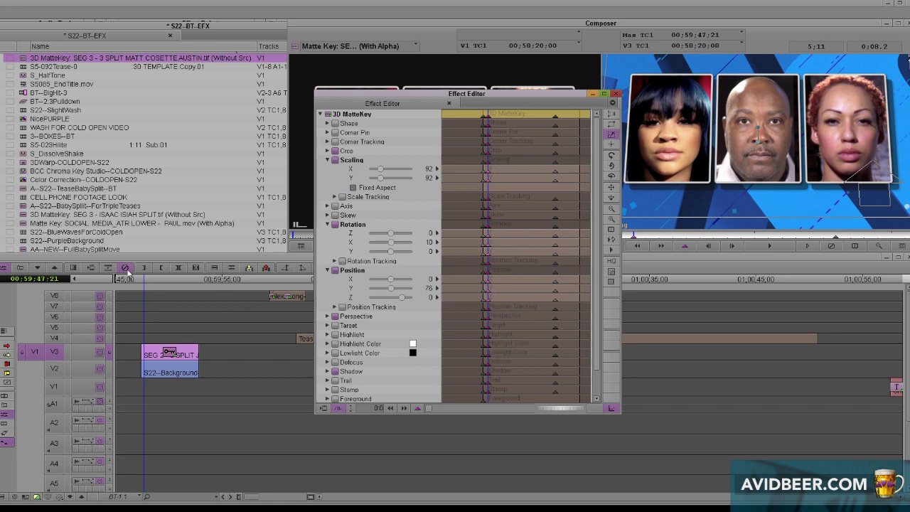
click(616, 94)
- Extend S22--Background--Blue.mov on V2 past the split and place a single-photo graphic above the added section on V3
click(219, 369)
click(271, 359)
click(66, 370)
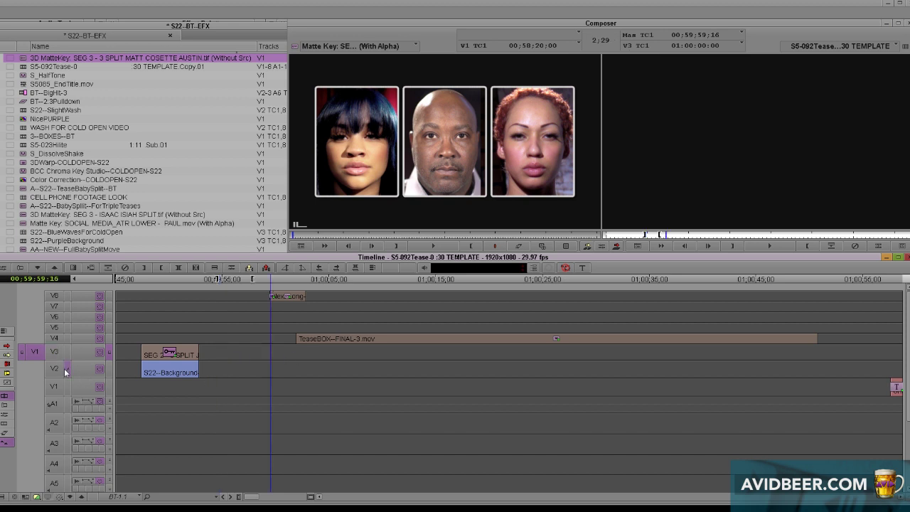
click(61, 372)
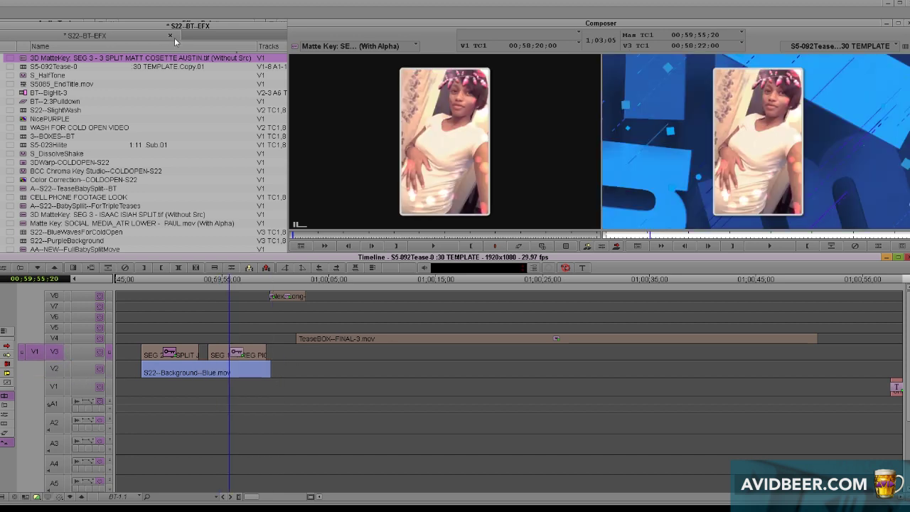
- Apply the saved 3D MatteKey template to the single-photo graphic on V3 and play back its move
drag(230, 359, 232, 365)
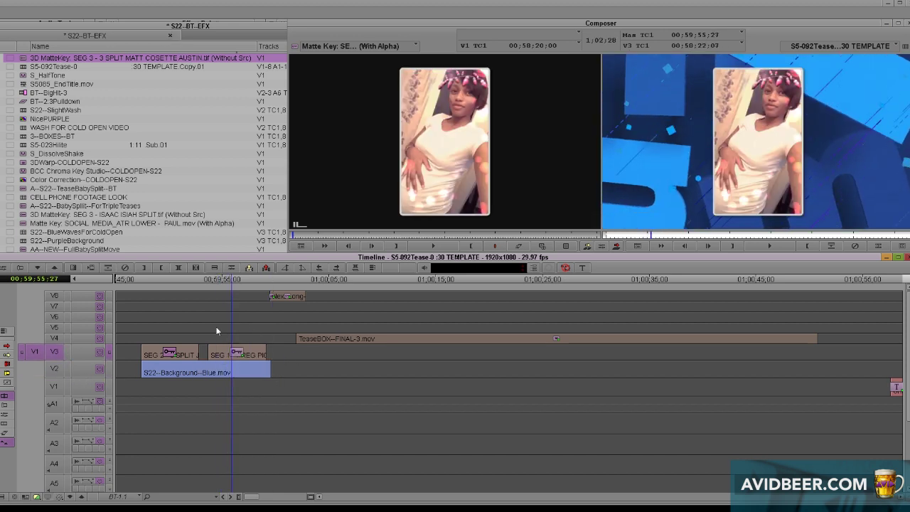
click(235, 57)
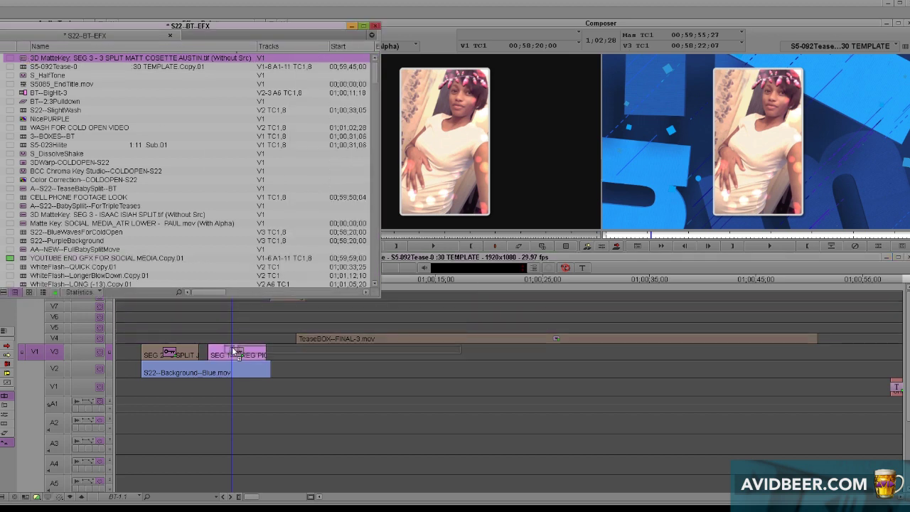
drag(231, 381, 207, 388)
key(space)
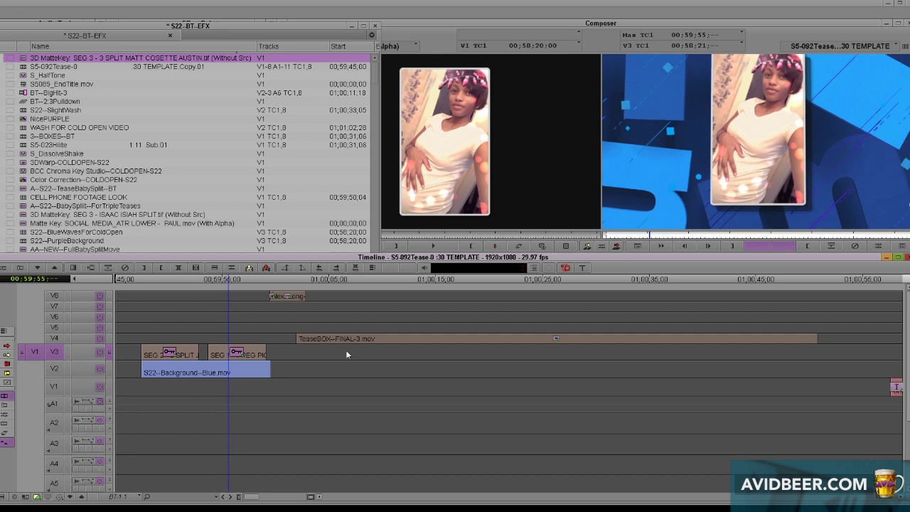
key(space)
click(596, 187)
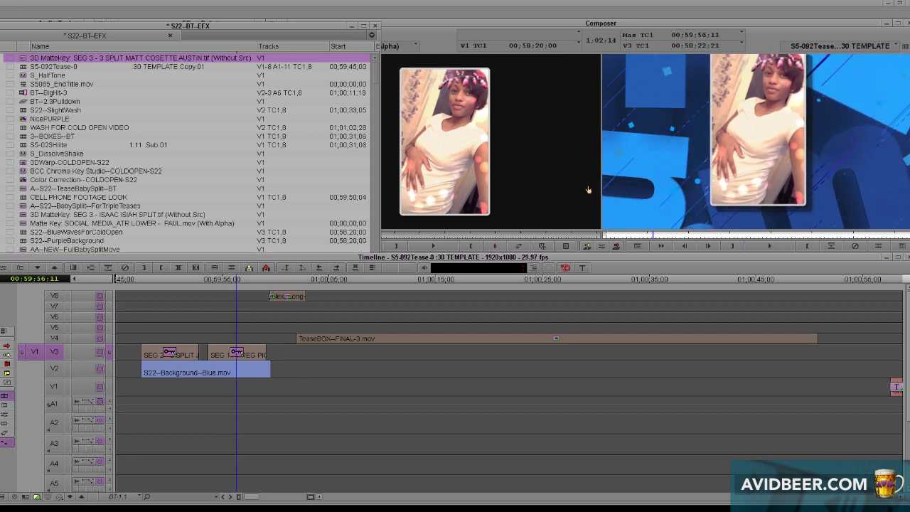
- Replace the single-photo graphic on V3 with the two-photo split graphic
click(244, 328)
key(t)
click(219, 387)
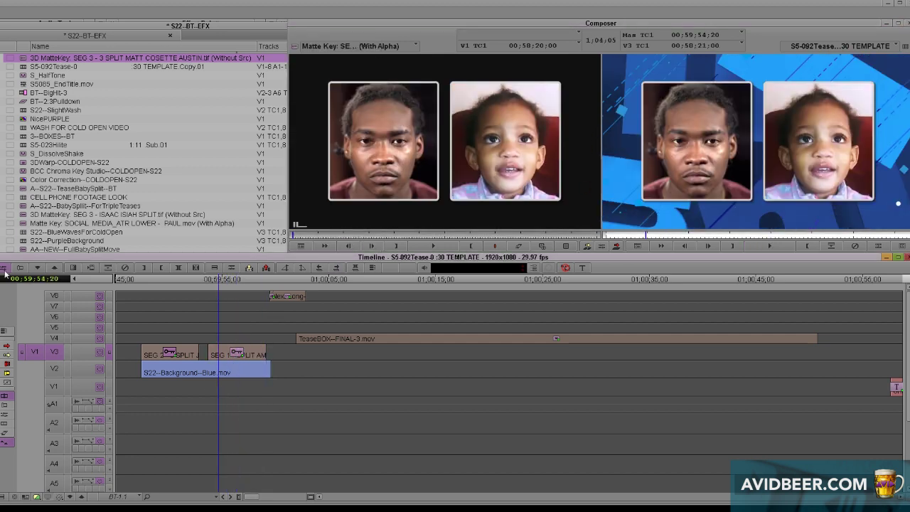
- Apply the saved 3D MatteKey template to the two-photo split on V3 and play its animation from the start
drag(24, 59, 218, 353)
click(203, 395)
key(space)
key(space)
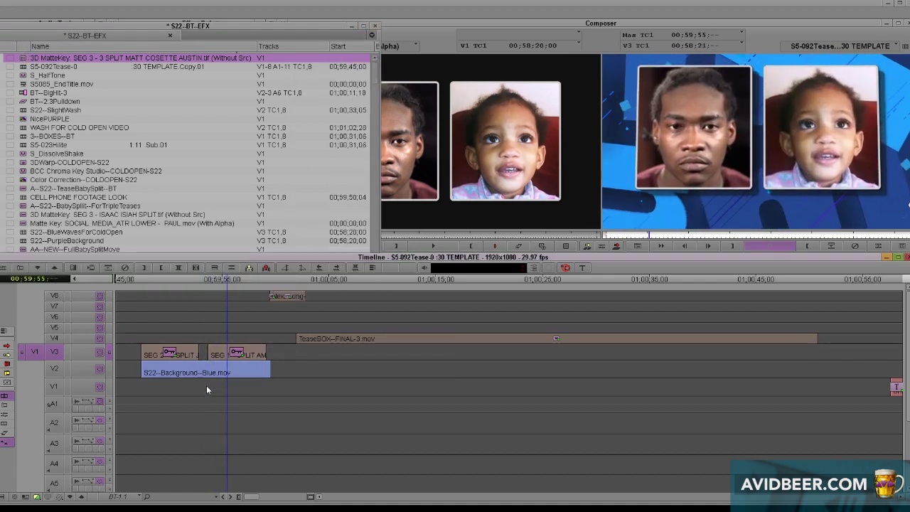
drag(238, 367, 209, 362)
key(space)
key(space)
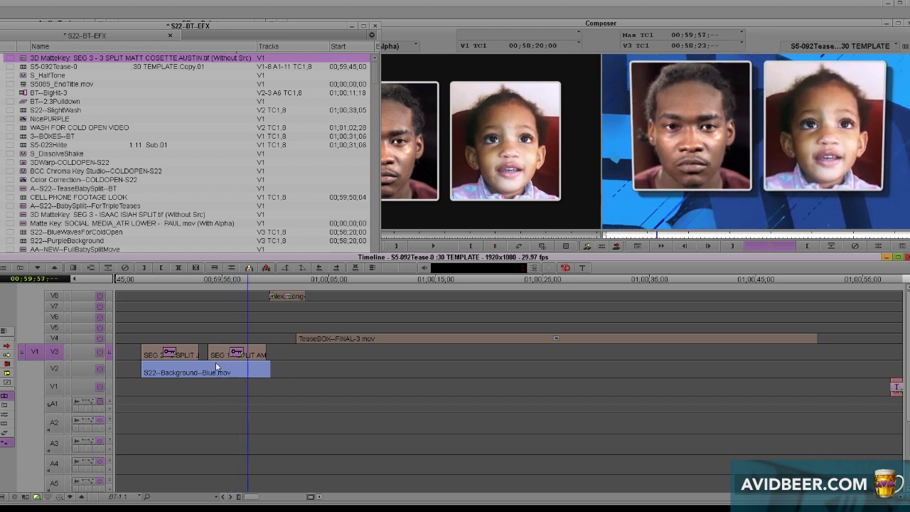
- Mark the tail of the two-photo split and blue background on V3 and V2, lift the marked section, and play the graphic
click(219, 372)
drag(222, 372, 276, 372)
click(61, 366)
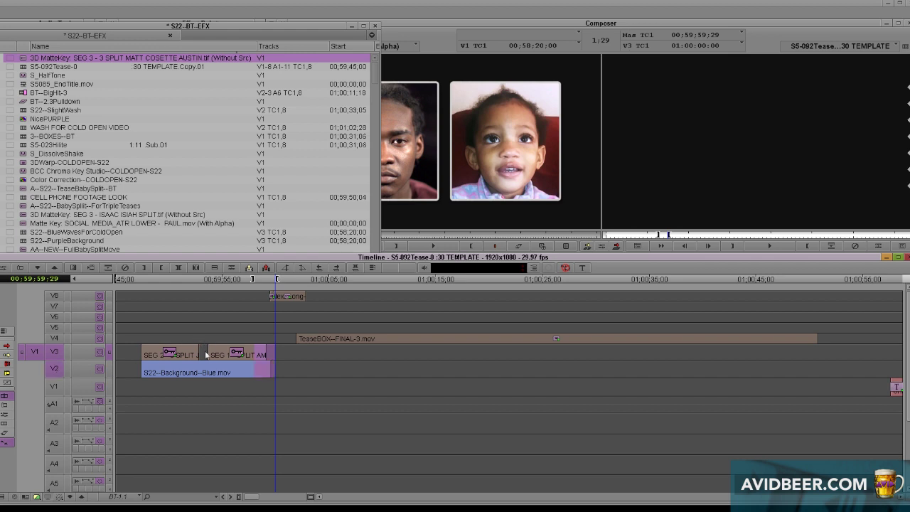
key(z)
click(207, 396)
key(space)
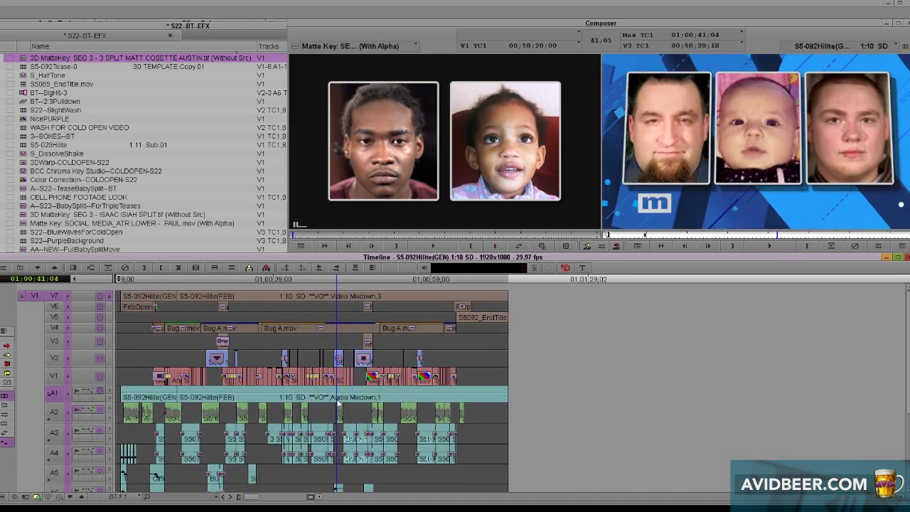
- Play the three-photo graphic's section in the S5-092Hilite sequence and look through the sequence's audio tracks
drag(338, 402, 332, 403)
key(space)
key(l)
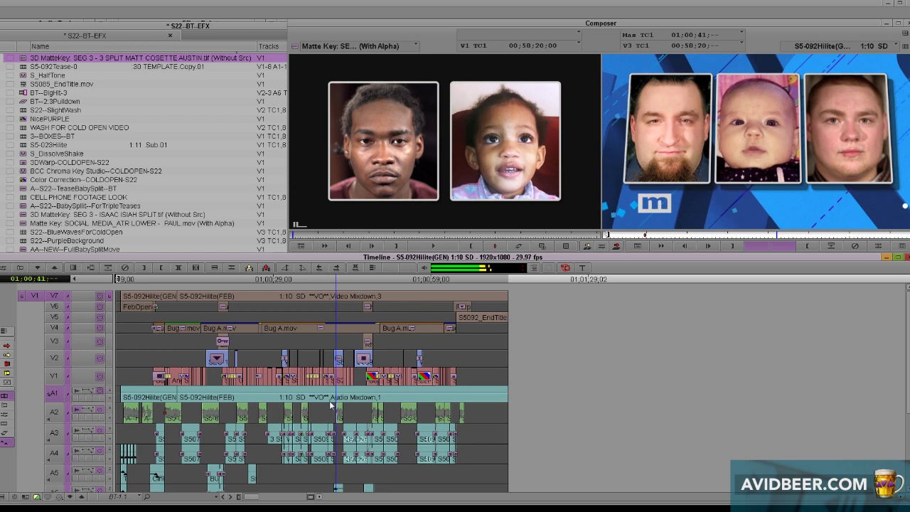
drag(341, 405, 342, 406)
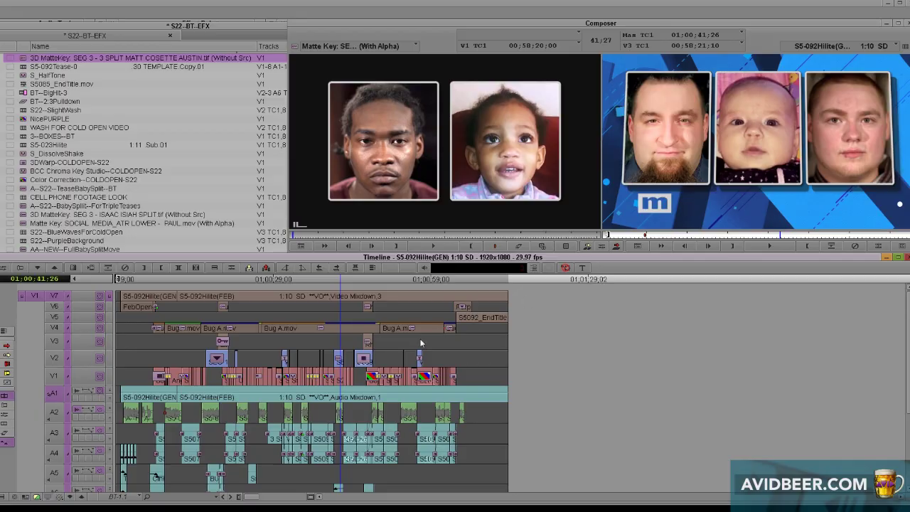
scroll(342, 420, down, 5)
scroll(338, 416, up, 5)
scroll(337, 414, down, 5)
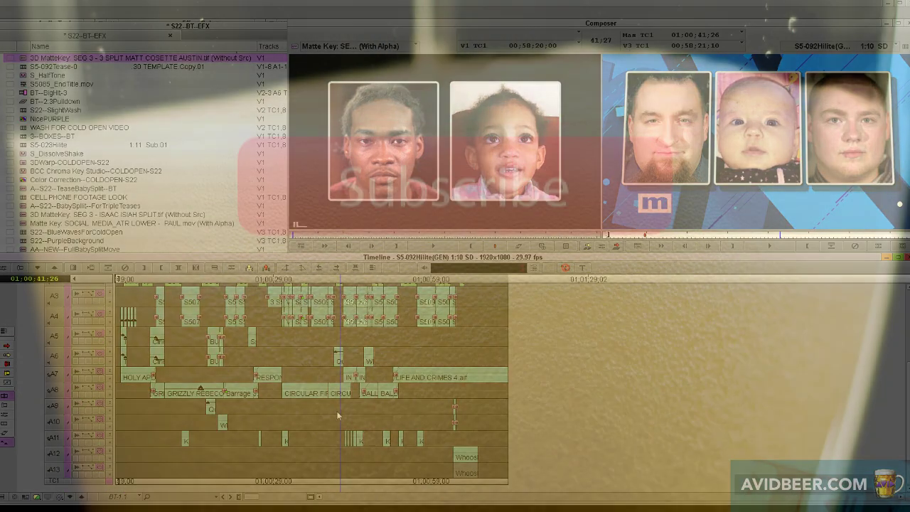